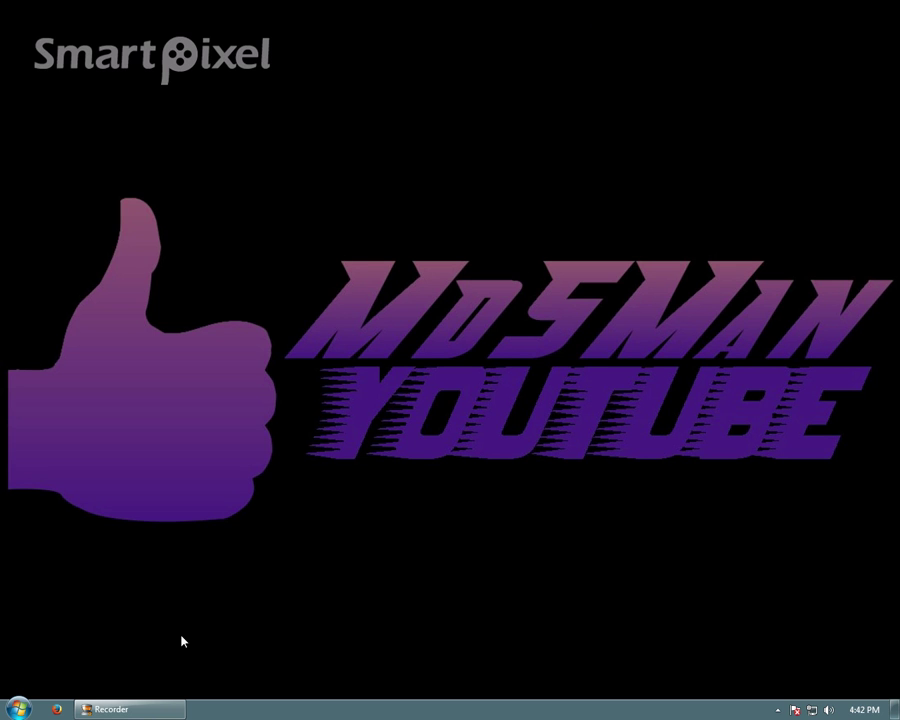
{"action": "left_click", "coordinate": [132, 707]}
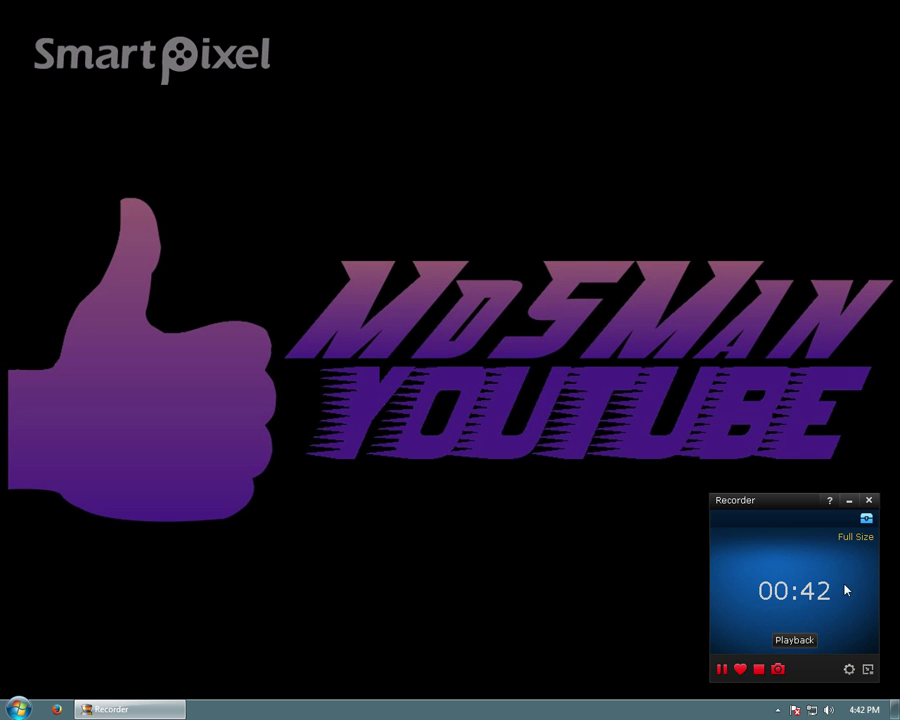
Open the recorder's Settings showing Full Size, 30 FPS, mic and cursor, and move the dialog lower
{"action": "left_click", "coordinate": [849, 677]}
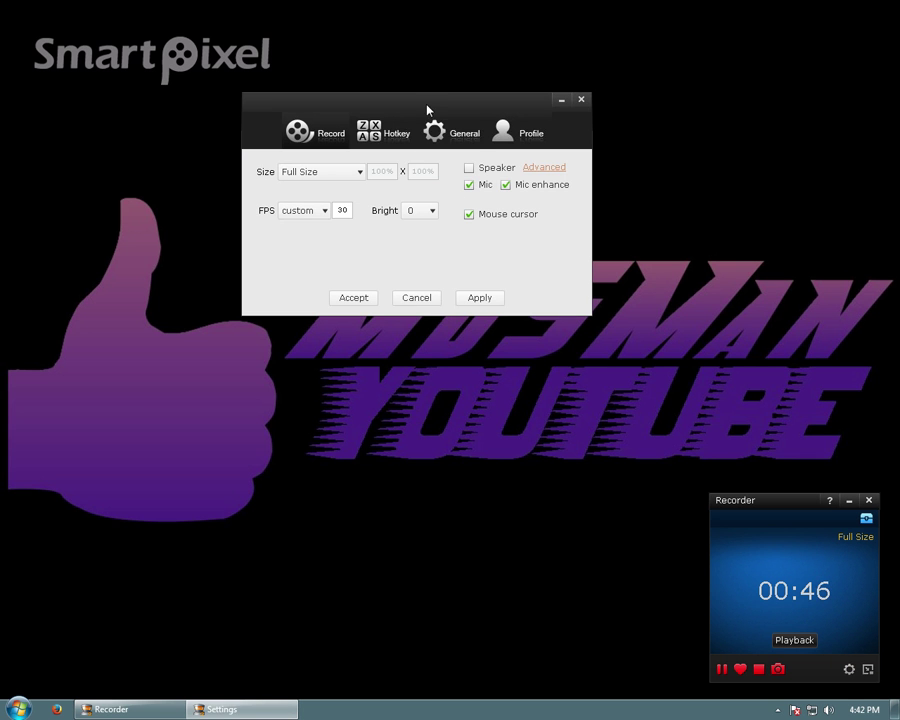
{"action": "mouse_move", "coordinate": [424, 110]}
{"action": "left_mouse_down"}
{"action": "mouse_move", "coordinate": [384, 261]}
{"action": "mouse_move", "coordinate": [390, 410]}
{"action": "left_mouse_up"}
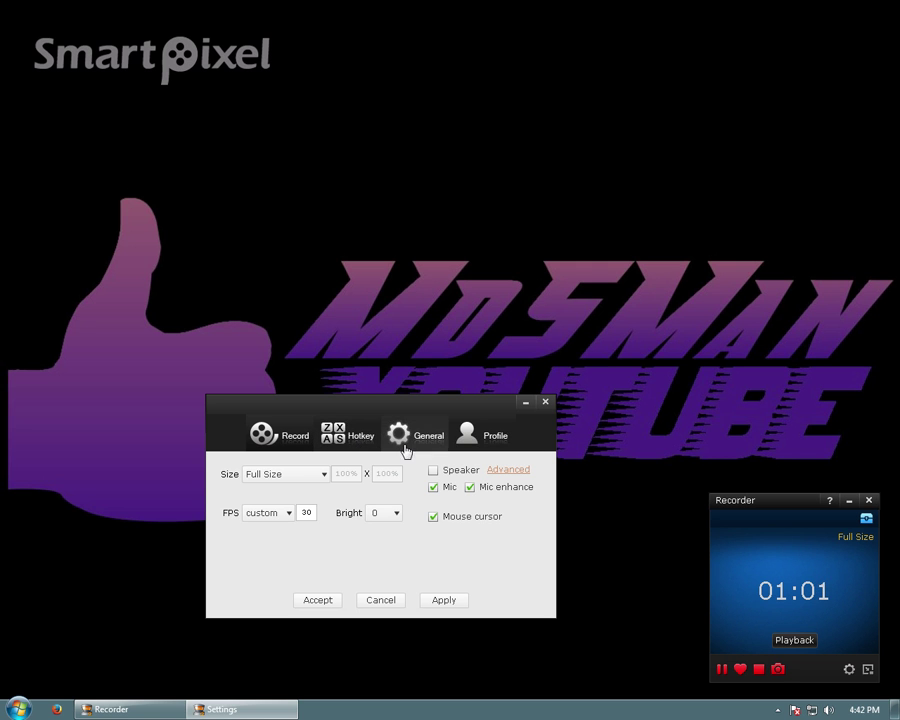
Review the hotkey settings and the save directory path on the General page
{"action": "left_click", "coordinate": [333, 440]}
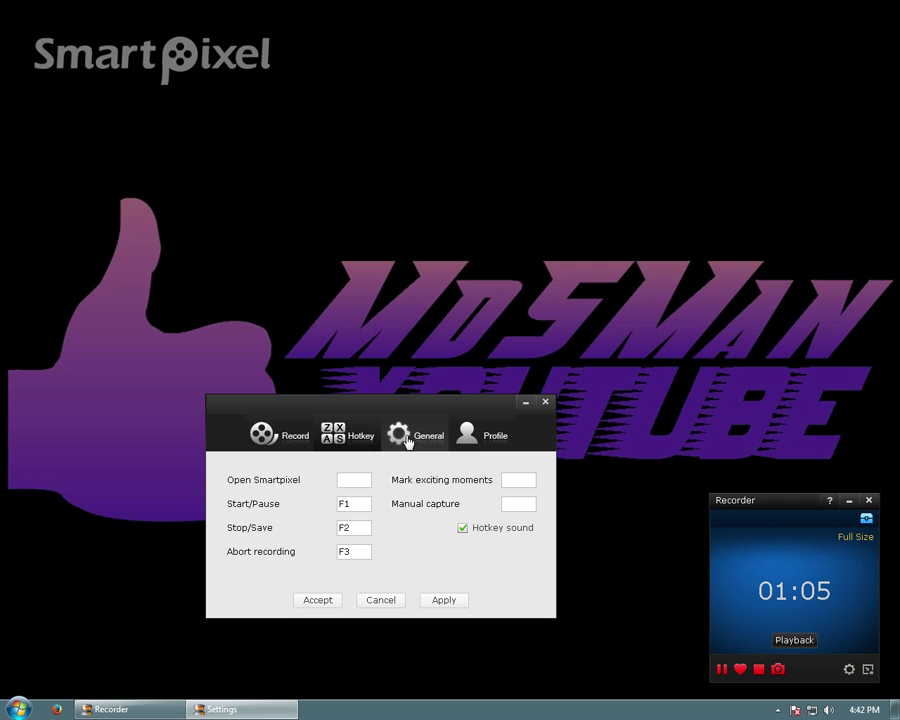
{"action": "left_click", "coordinate": [408, 441]}
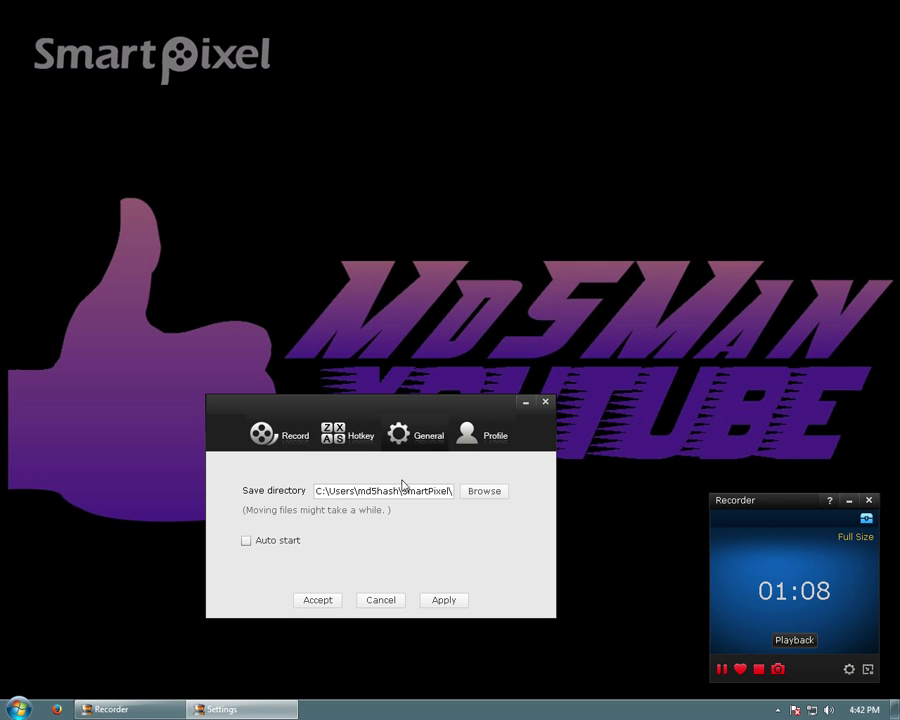
{"action": "mouse_move", "coordinate": [392, 490]}
{"action": "left_mouse_down"}
{"action": "mouse_move", "coordinate": [500, 484]}
{"action": "mouse_move", "coordinate": [304, 487]}
{"action": "mouse_move", "coordinate": [457, 492]}
{"action": "left_mouse_up"}
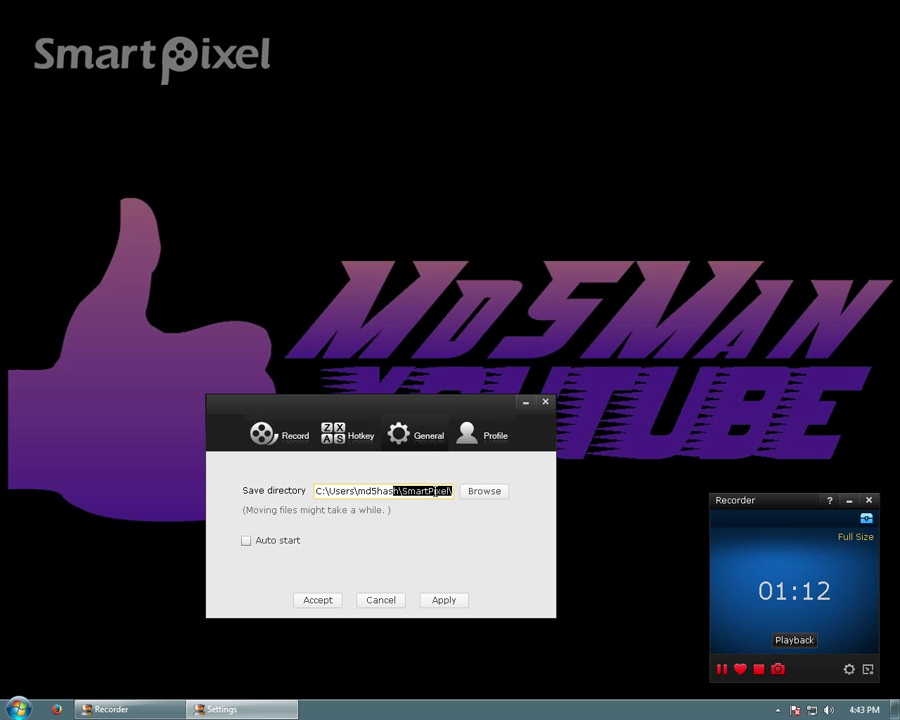
{"action": "left_click", "coordinate": [438, 436]}
Check the licence field on the Profile page, then accept and close Settings
{"action": "left_click", "coordinate": [492, 436]}
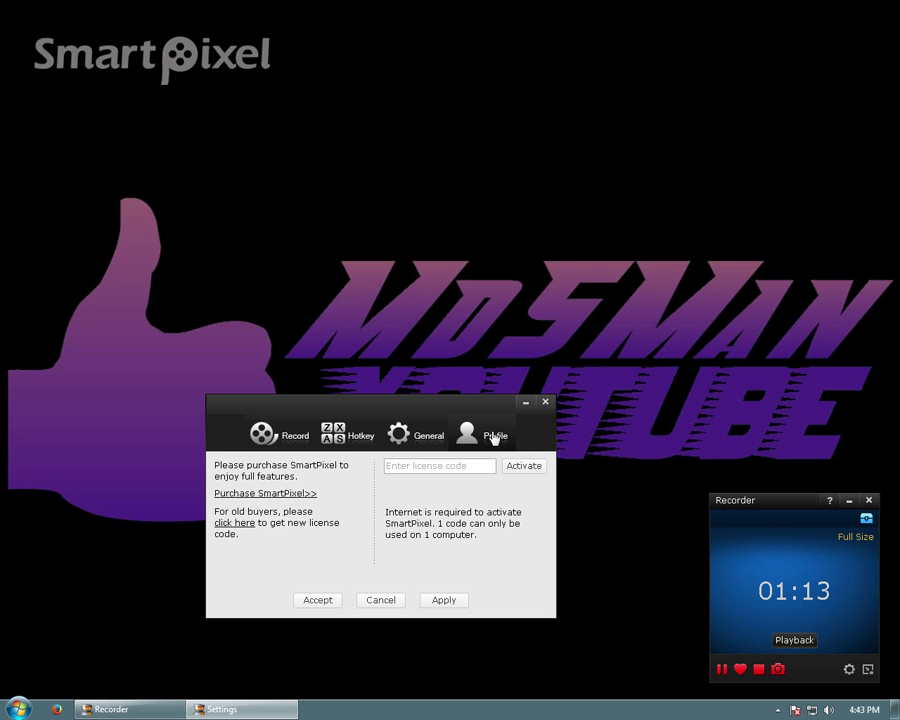
{"action": "left_click", "coordinate": [420, 465]}
{"action": "left_click", "coordinate": [402, 468]}
{"action": "left_click", "coordinate": [318, 600]}
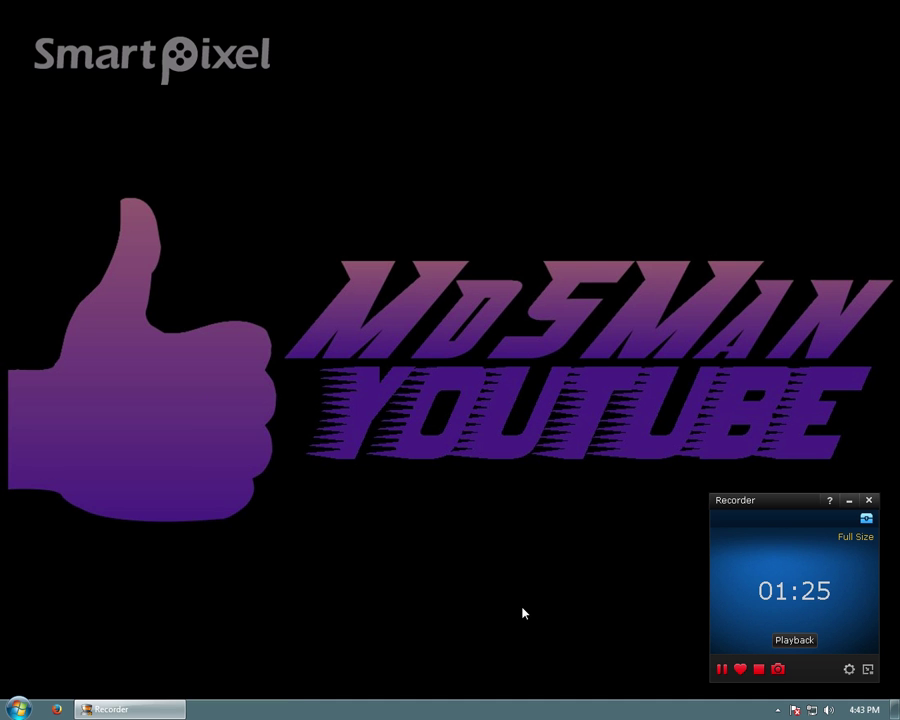
Search the Start menu for 'minecraft', clear the search and return to Minecraft 1.8.1's title screen
{"action": "key", "text": "super"}
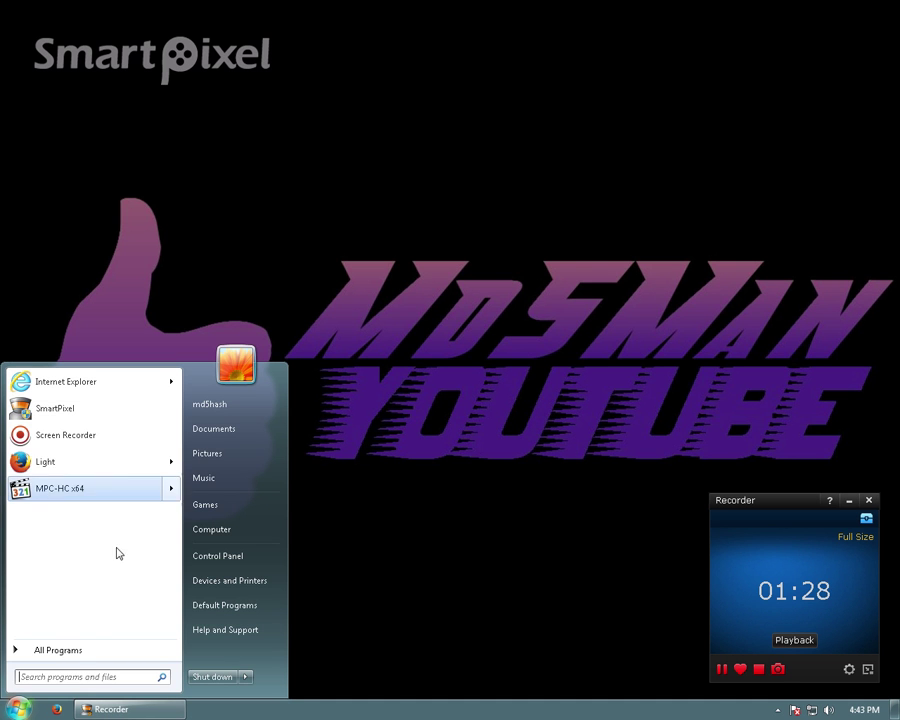
{"action": "left_click", "coordinate": [82, 677]}
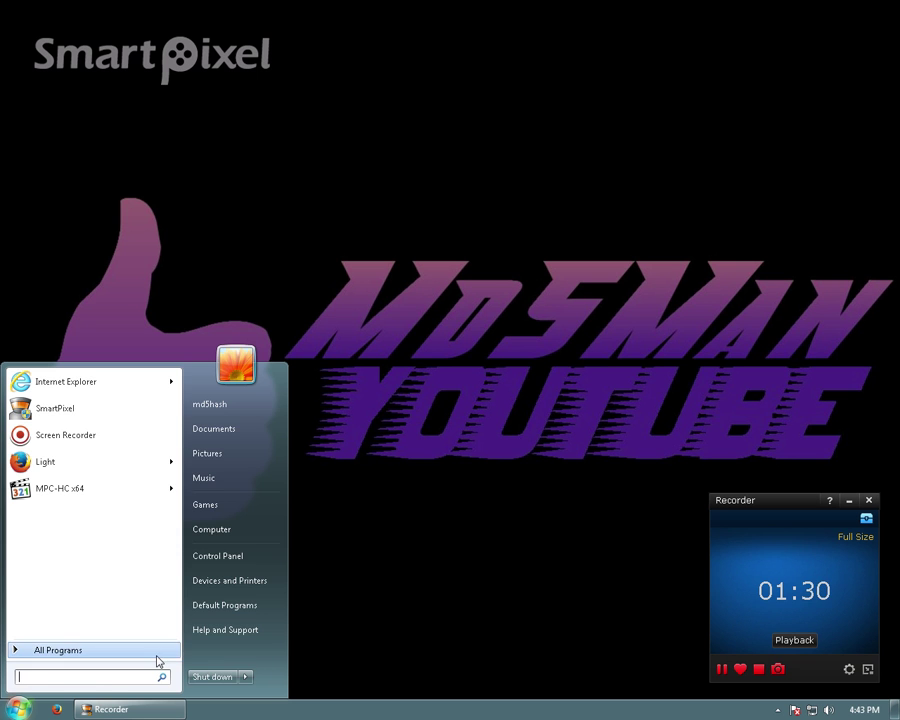
{"action": "type", "text": "minecraft"}
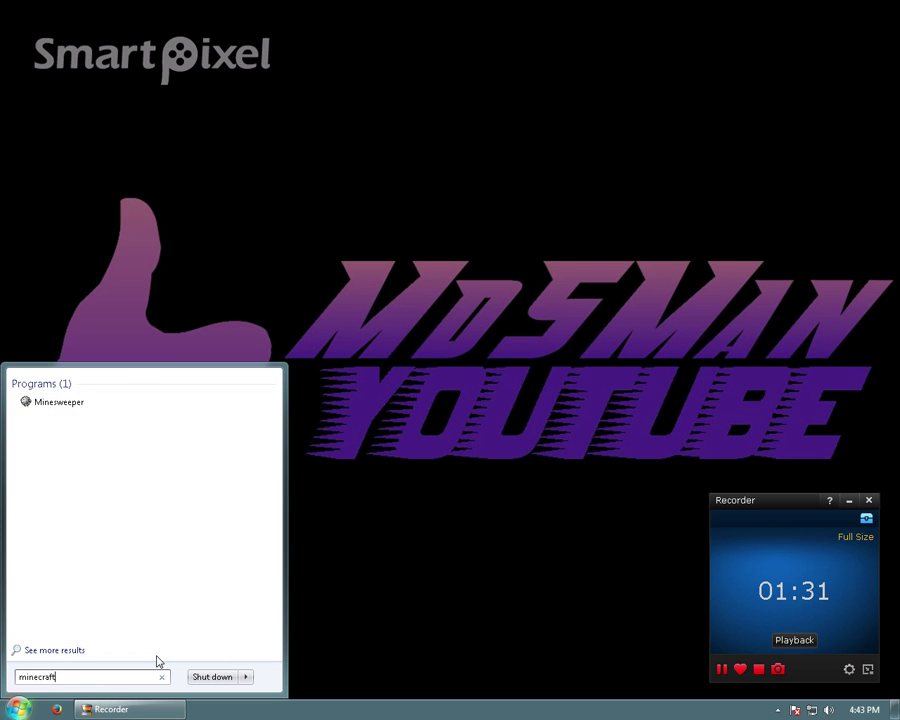
{"action": "key", "text": "BackSpace"}
{"action": "key", "text": "BackSpace"}
{"action": "key", "text": "BackSpace"}
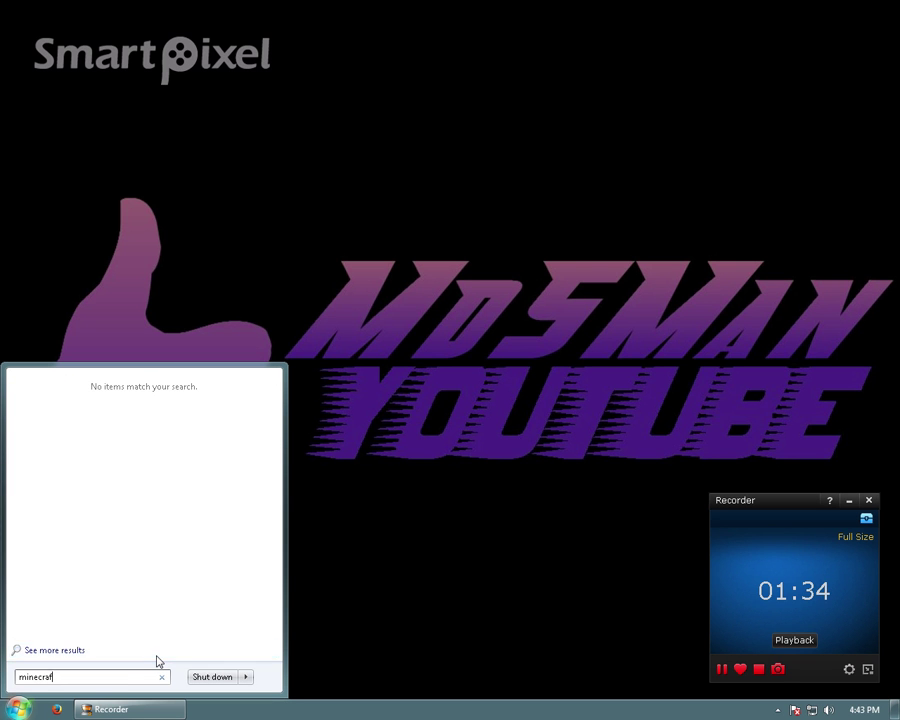
{"action": "left_click", "coordinate": [456, 349]}
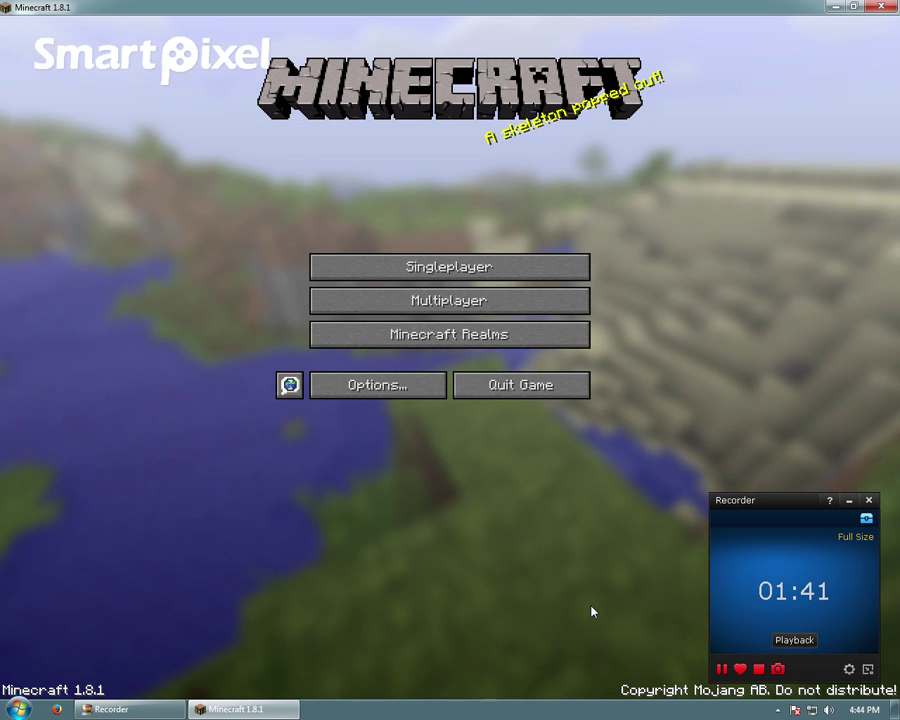
Minimize the recorder and play the Singleplayer world 'Like This Video If You Read This'
{"action": "left_click", "coordinate": [848, 501]}
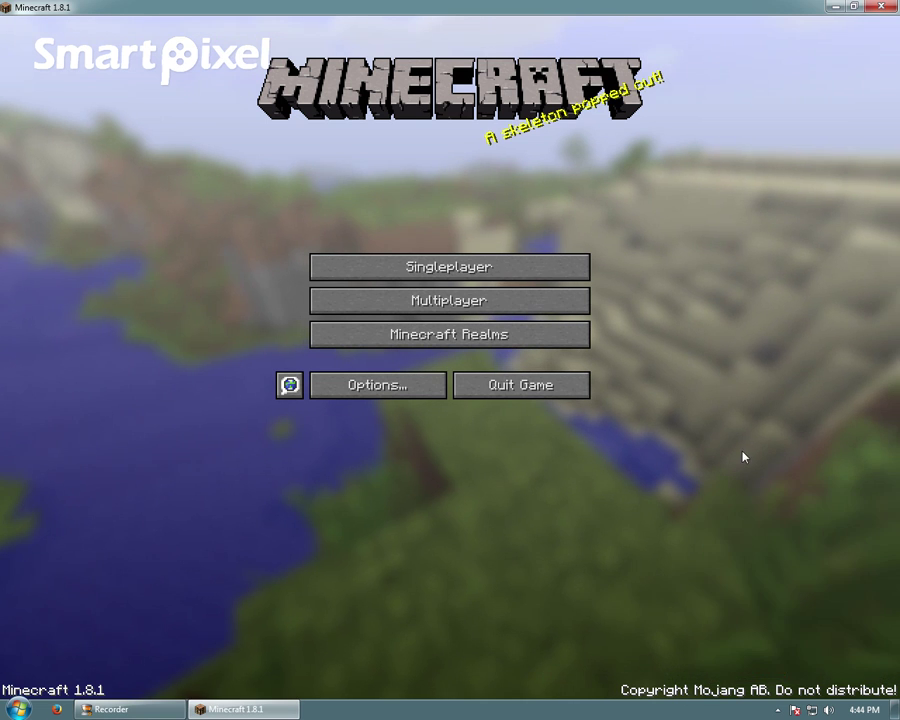
{"action": "left_click", "coordinate": [485, 280]}
{"action": "left_click", "coordinate": [508, 85]}
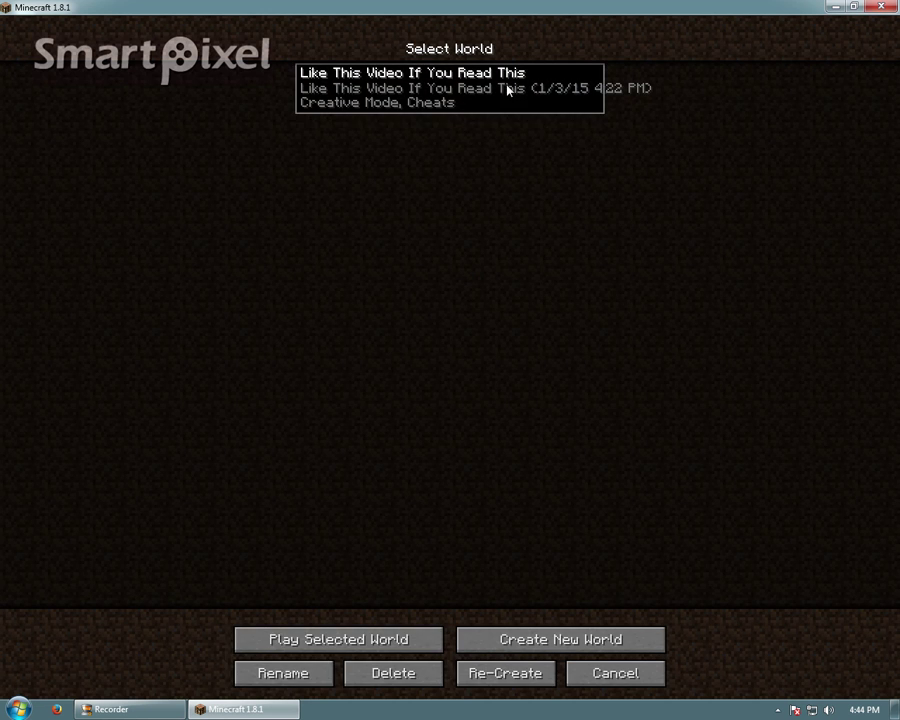
{"action": "left_click", "coordinate": [318, 645]}
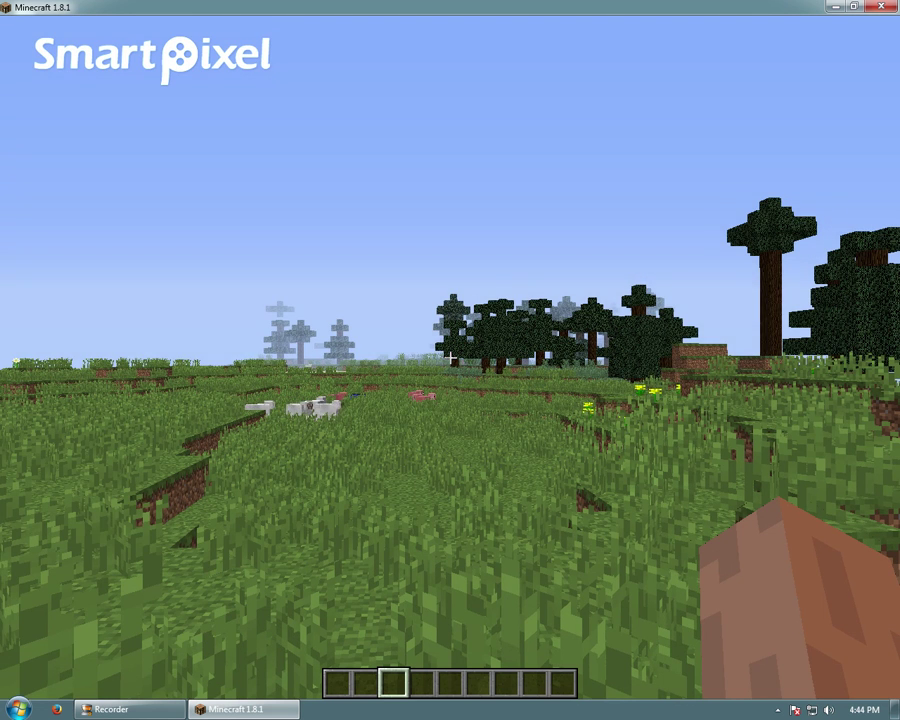
Walk across the grassy plains, fly up, and mine dirt and grass blocks to dig a pit
{"action": "mouse_move", "coordinate": [450, 358]}
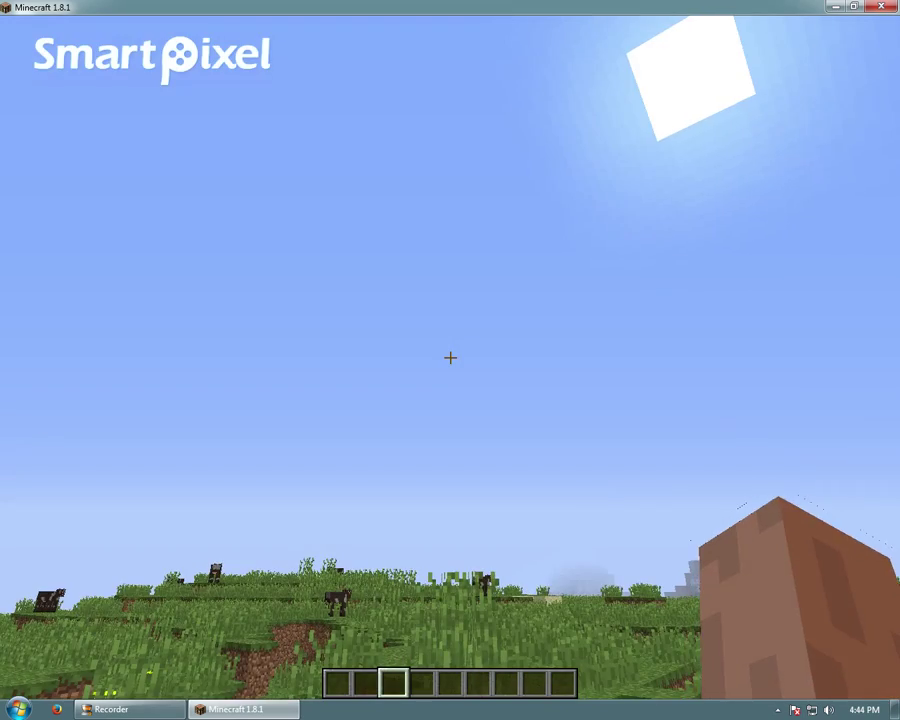
{"action": "key", "text": "w"}
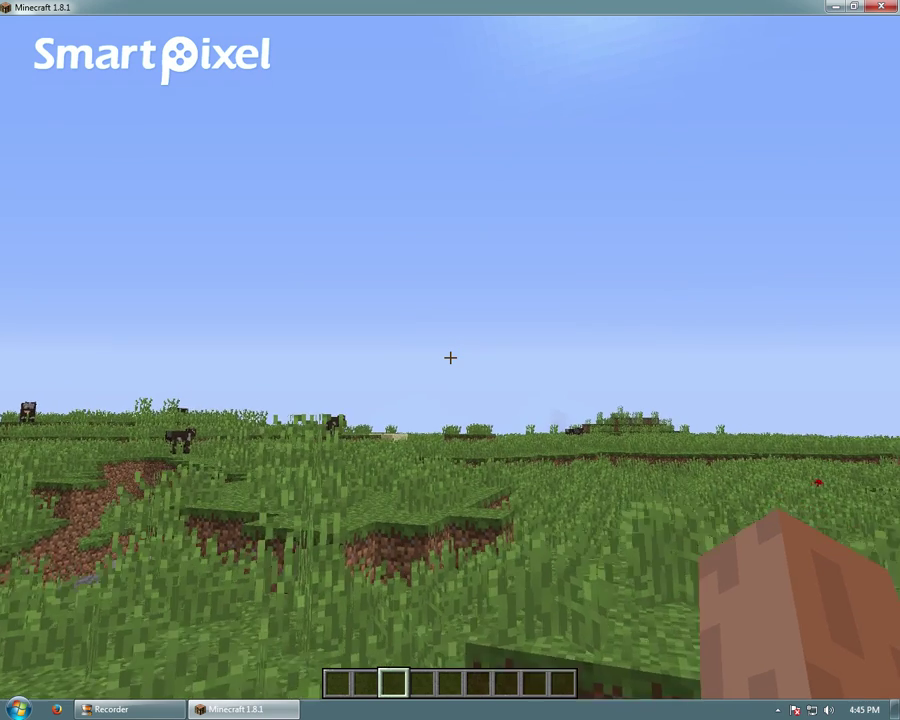
{"action": "key", "text": "w"}
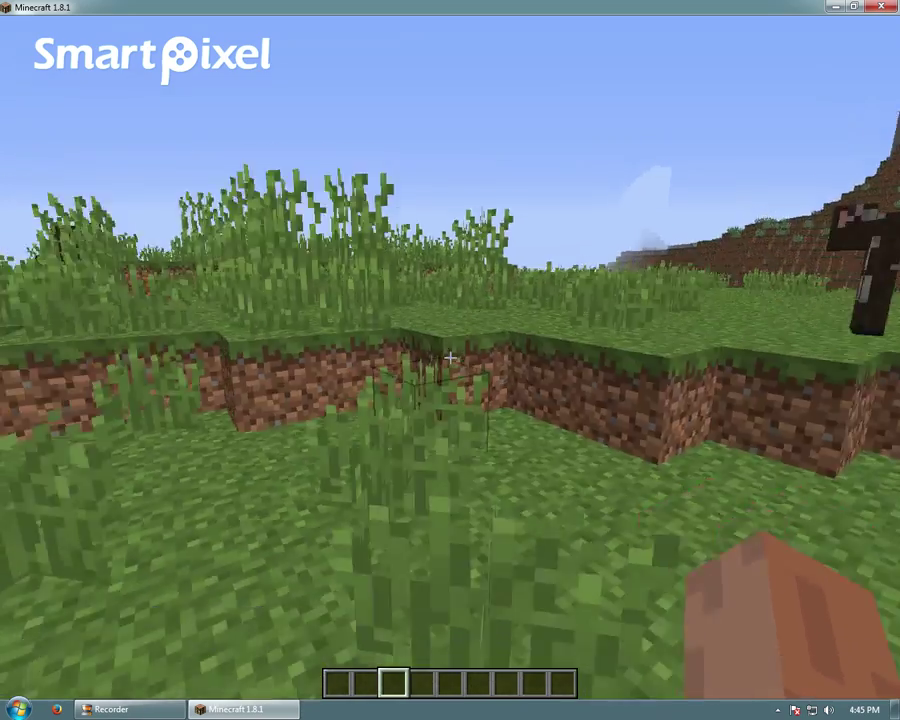
{"action": "left_click_drag", "start_coordinate": [450, 358], "coordinate": [450, 358]}
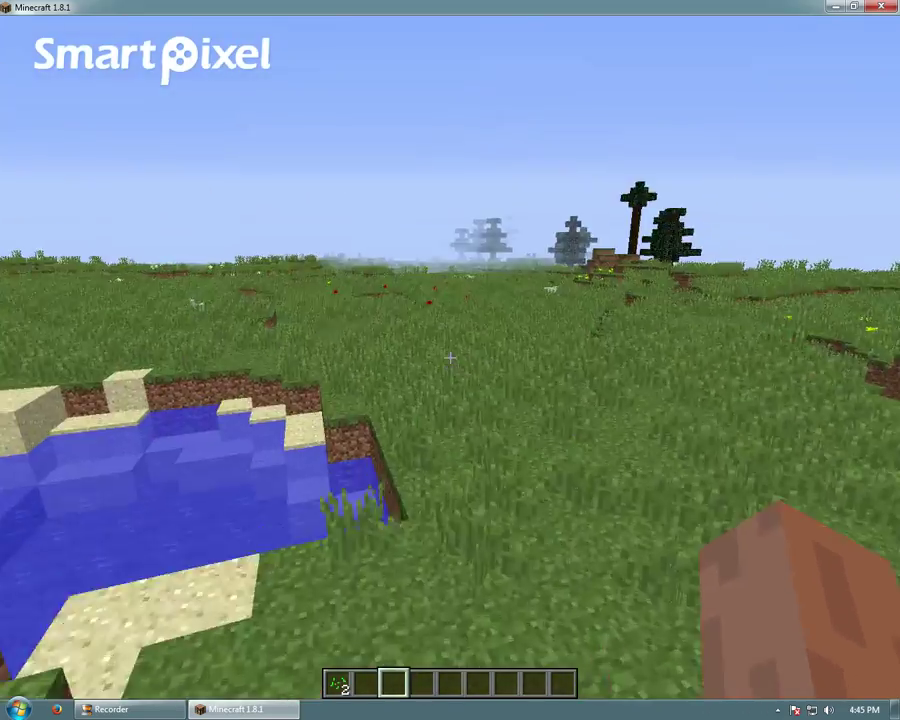
{"action": "key", "text": "space"}
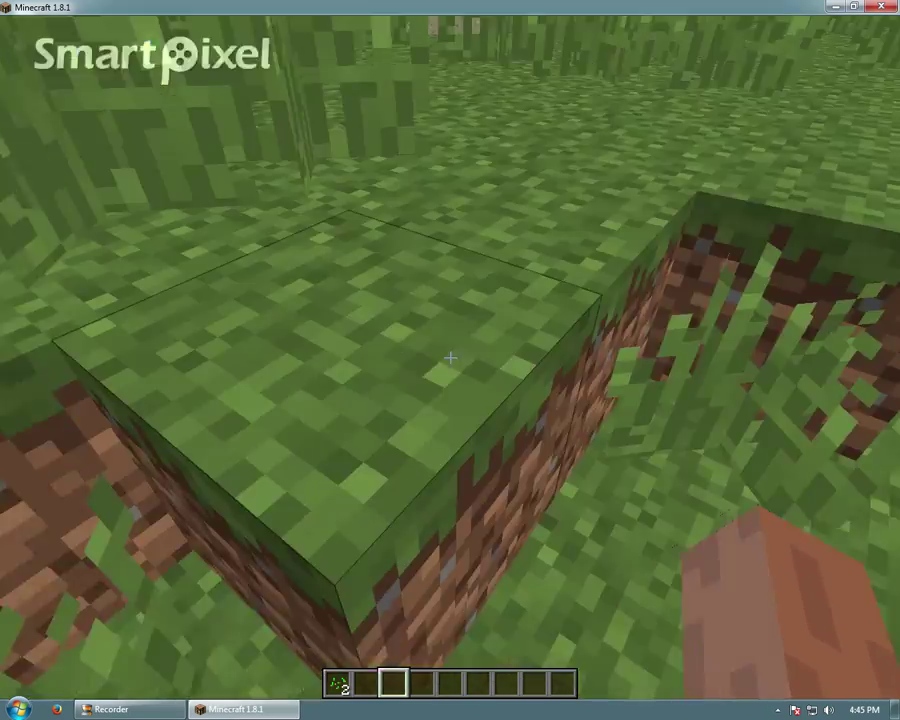
{"action": "left_click", "coordinate": [450, 358]}
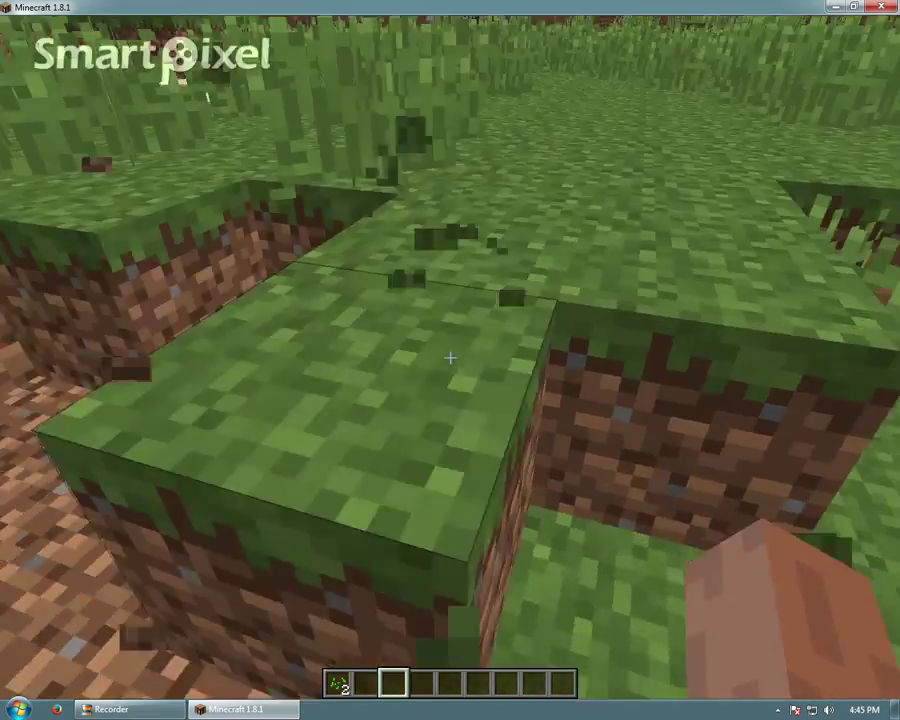
Mine more trench blocks, walk out, and remove the Seeds from the hotbar via the creative inventory
{"action": "left_click", "coordinate": [450, 358]}
{"action": "key", "text": "w"}
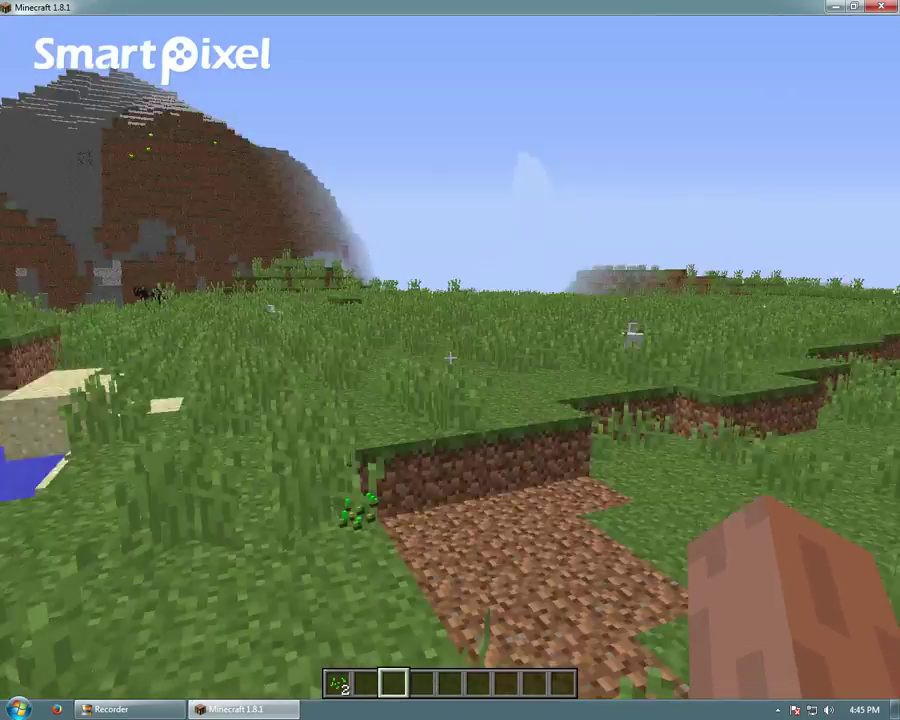
{"action": "key", "text": "1"}
{"action": "key", "text": "e"}
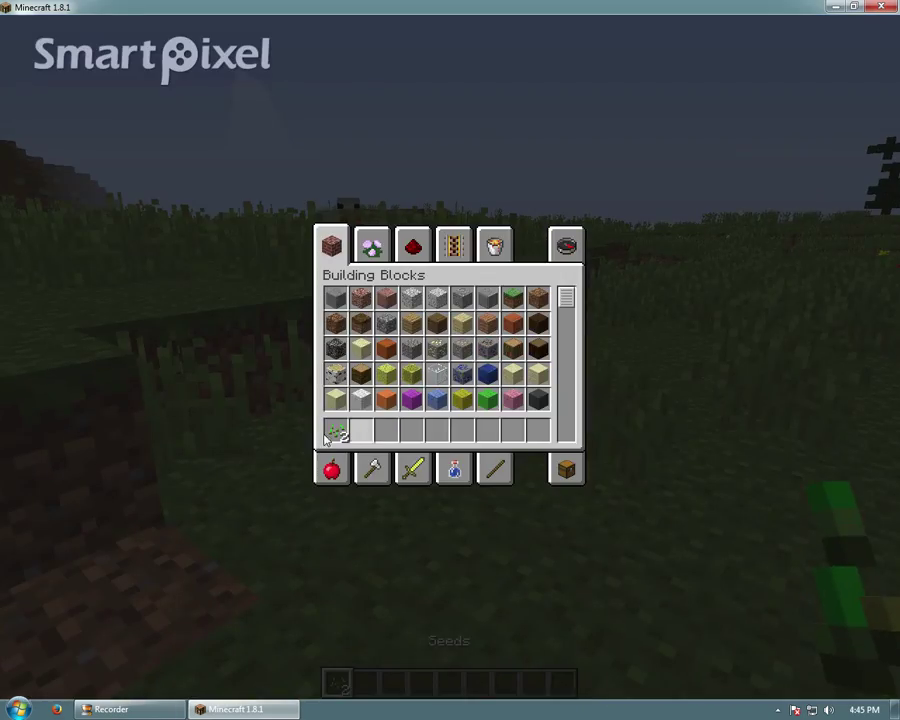
{"action": "key", "text": "e"}
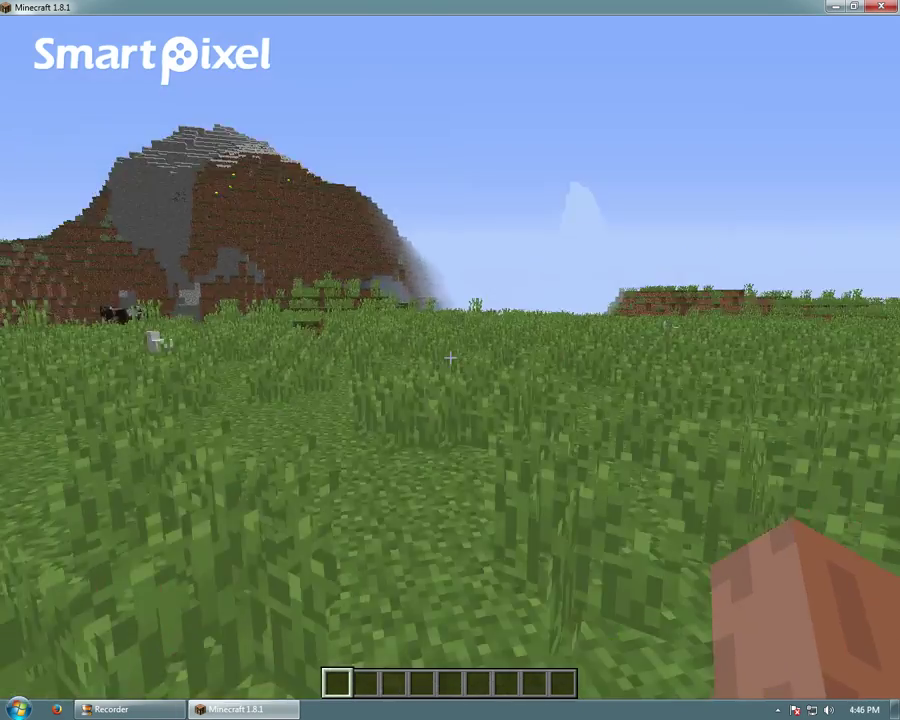